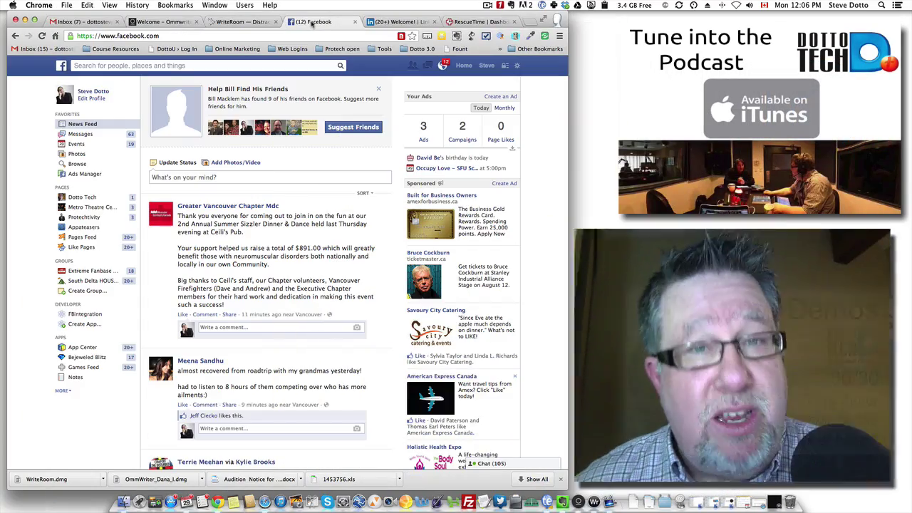
- Cycle through the Gmail, LinkedIn and WriteRoom tabs to reach the Welcome – Ommwriter page
key(super+1)
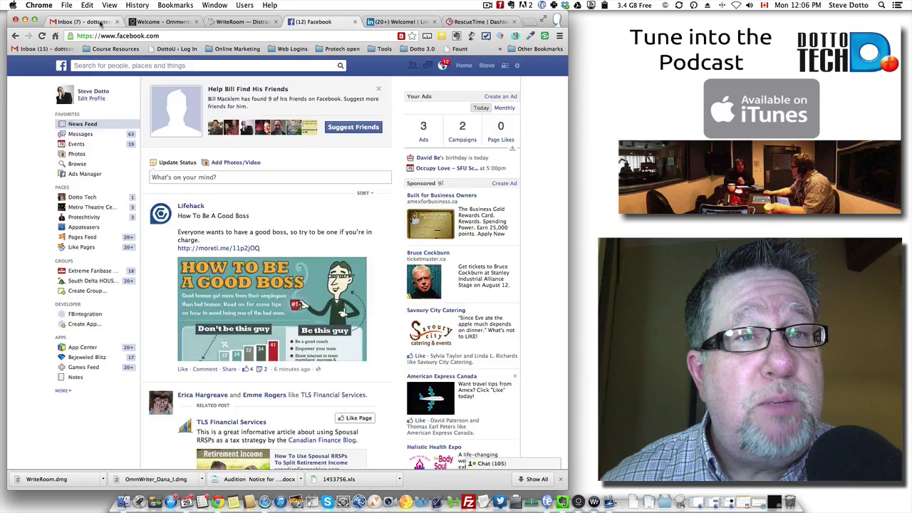
click(399, 23)
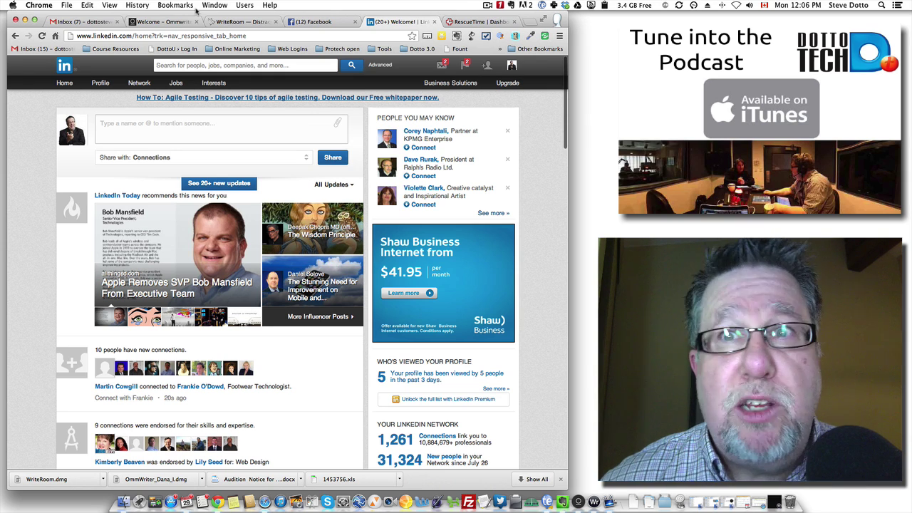
click(239, 22)
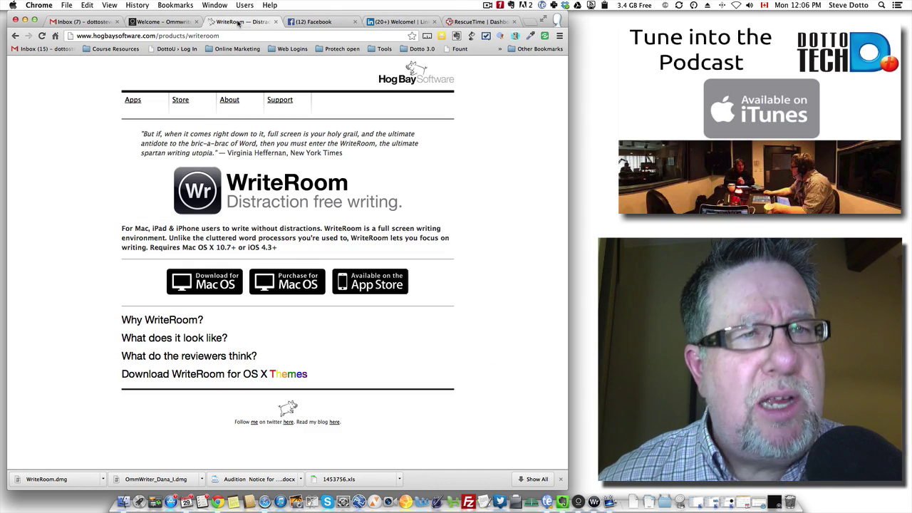
click(160, 23)
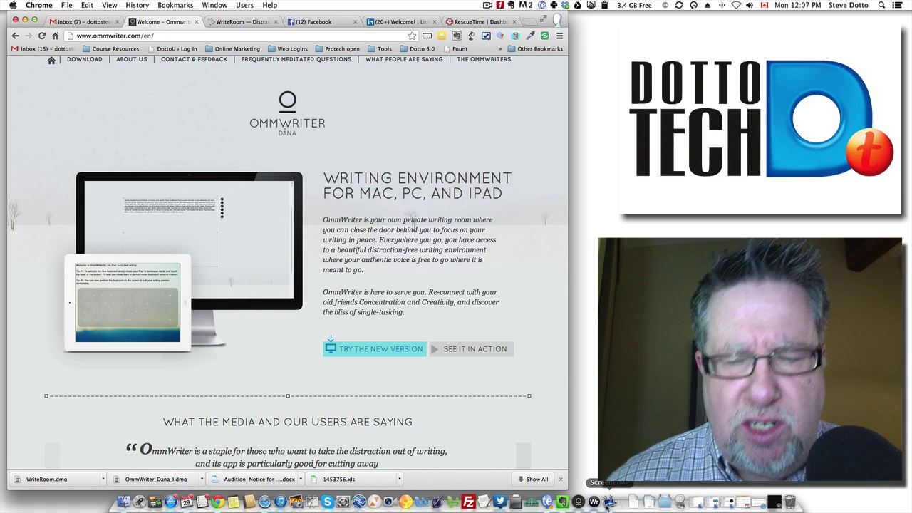
- Launch WriteRoom from the Dock with a new blank document
click(594, 504)
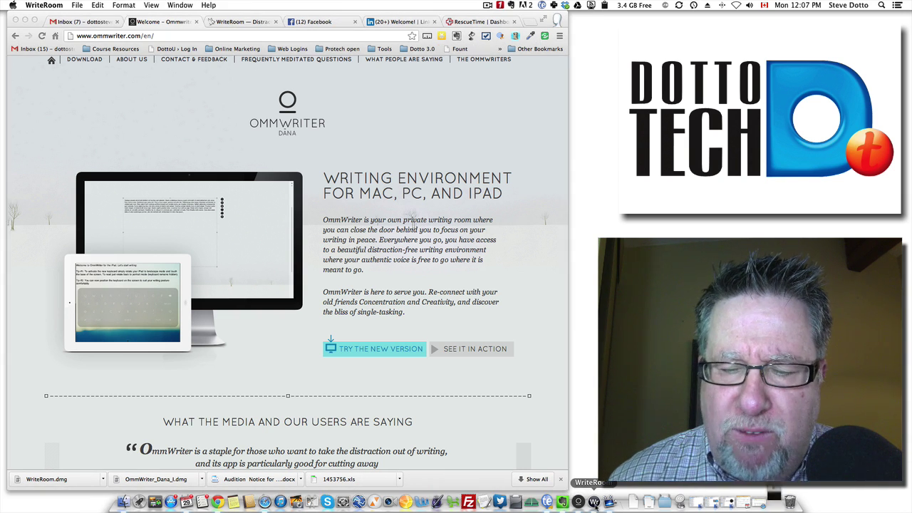
scroll(546, 315, down, 1)
scroll(546, 316, down, 5)
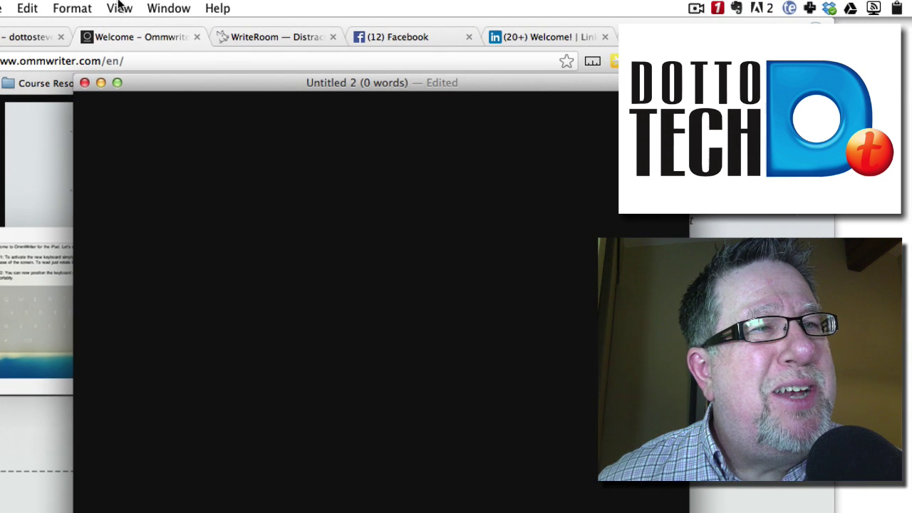
- Try the WriteRoom theme, then switch back to the green-on-black Terminal theme
click(151, 4)
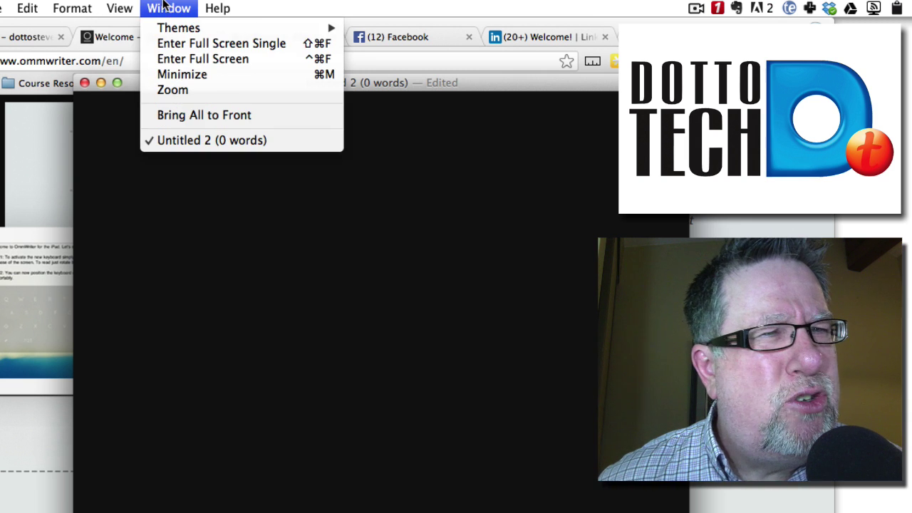
mouse_move(213, 28)
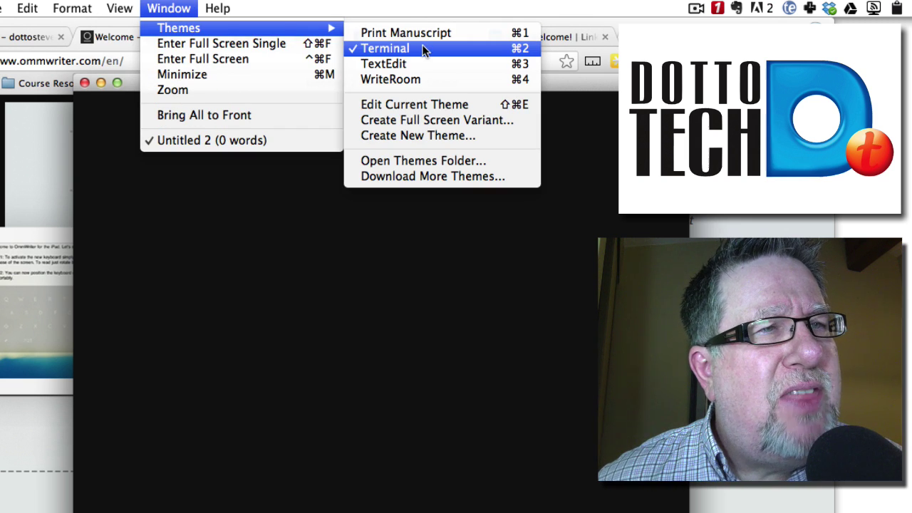
click(431, 82)
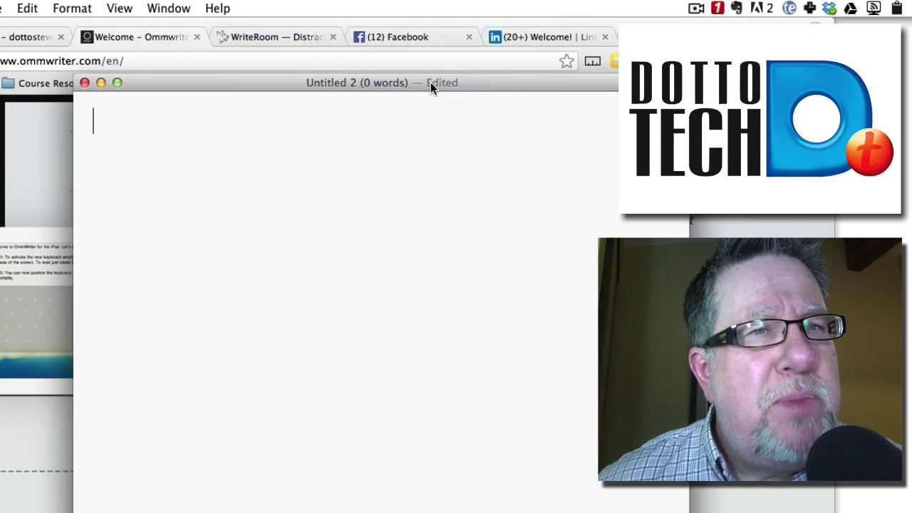
click(160, 7)
mouse_move(179, 28)
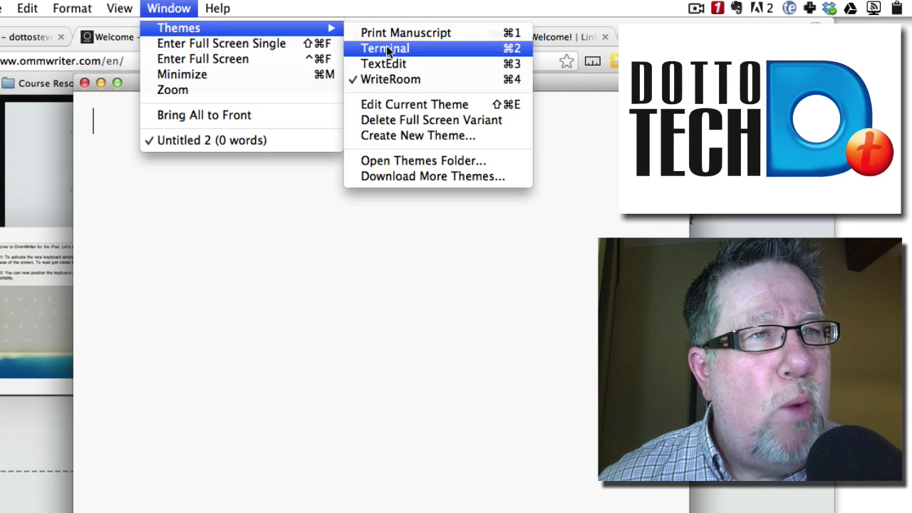
click(389, 47)
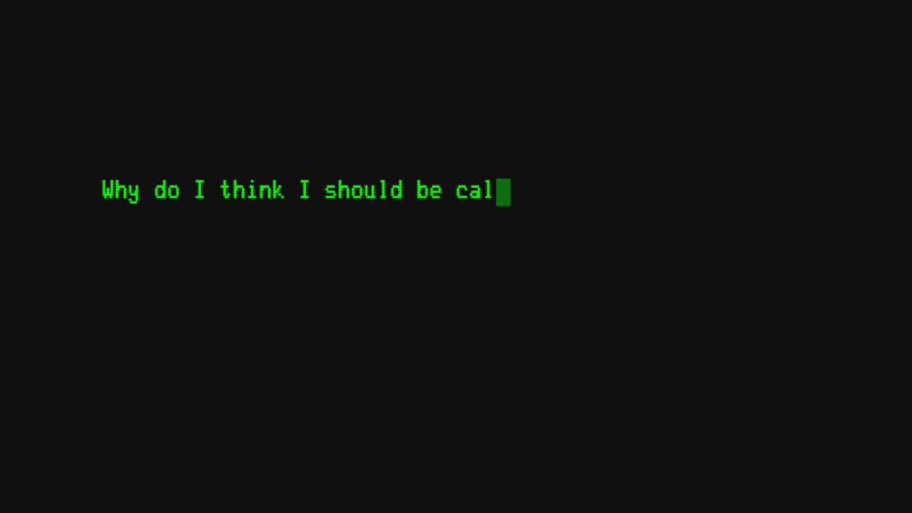
- Finish the line 'Why do I think I should be calling my computer HAL?' and exit full screen
text(ling my co)
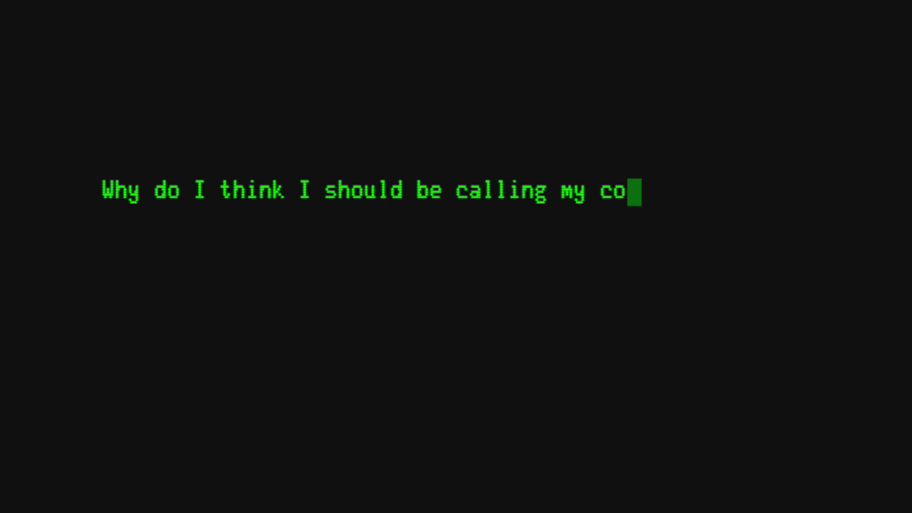
text(mputer HA)
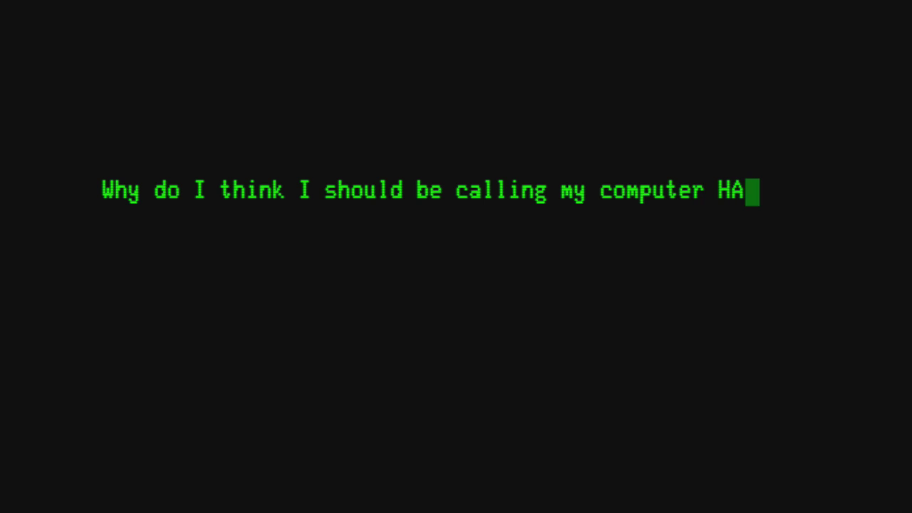
text(L?)
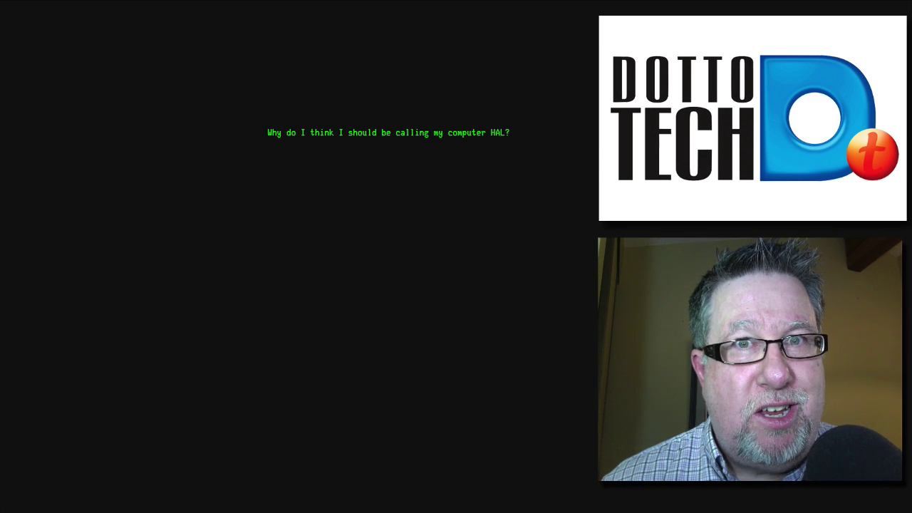
key(Escape)
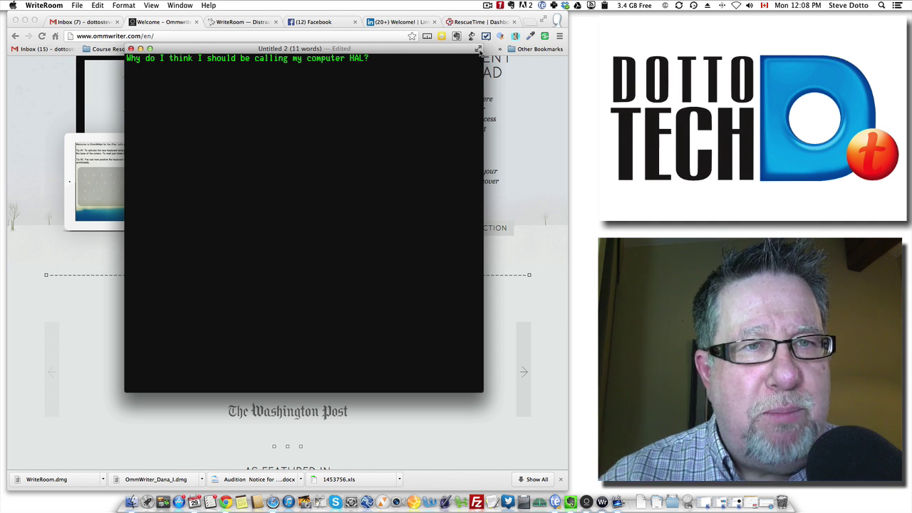
- Minimize WriteRoom, write the 'click click of the keys' sentence in OmmWriter, then Cmd-Tab away
click(140, 48)
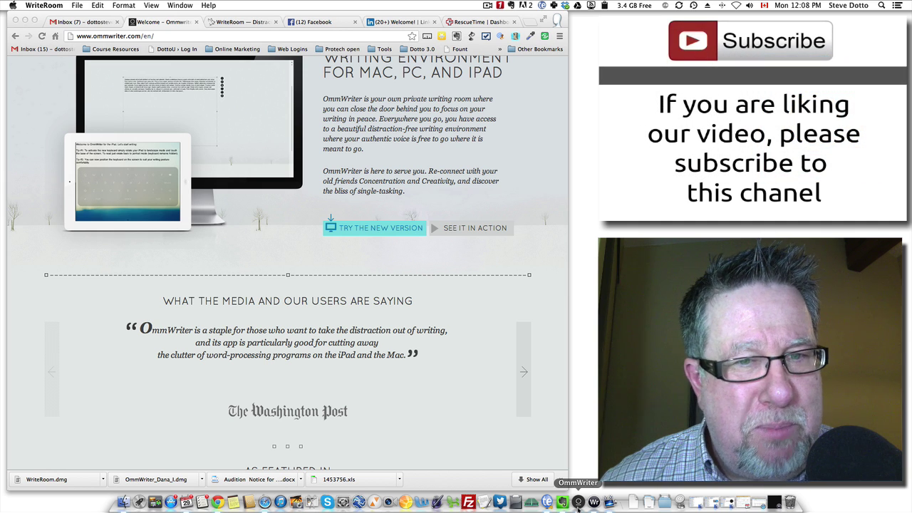
click(578, 503)
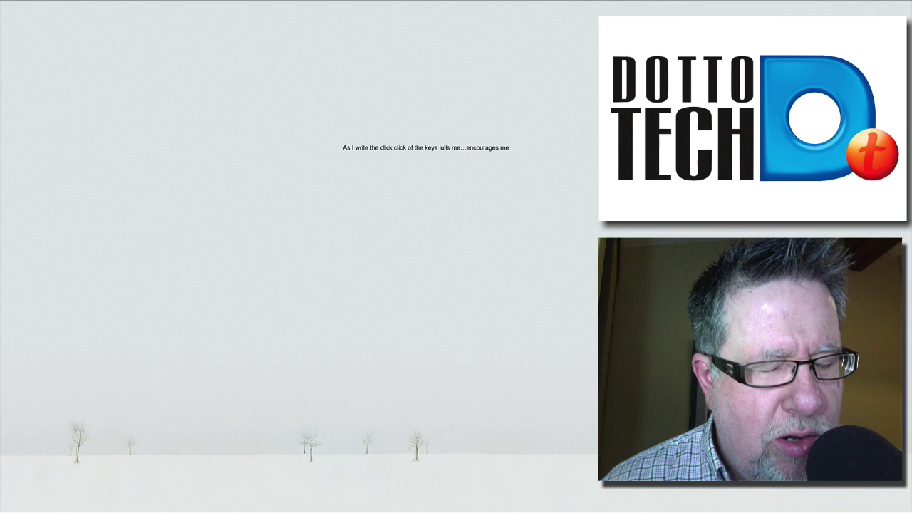
key(Escape)
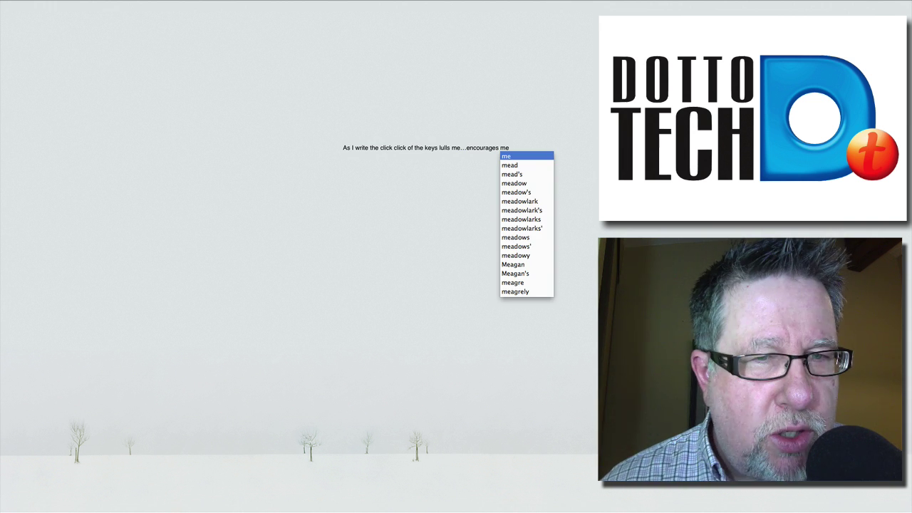
key(Escape)
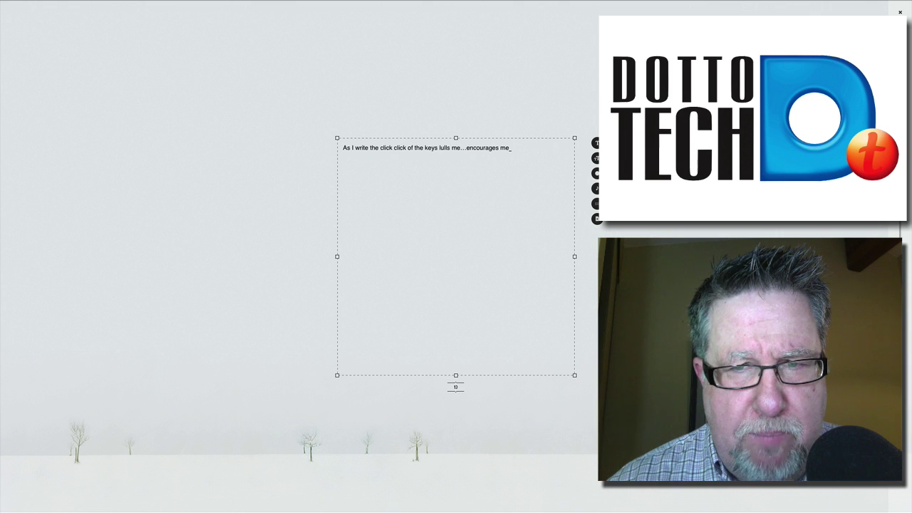
key(super+Tab)
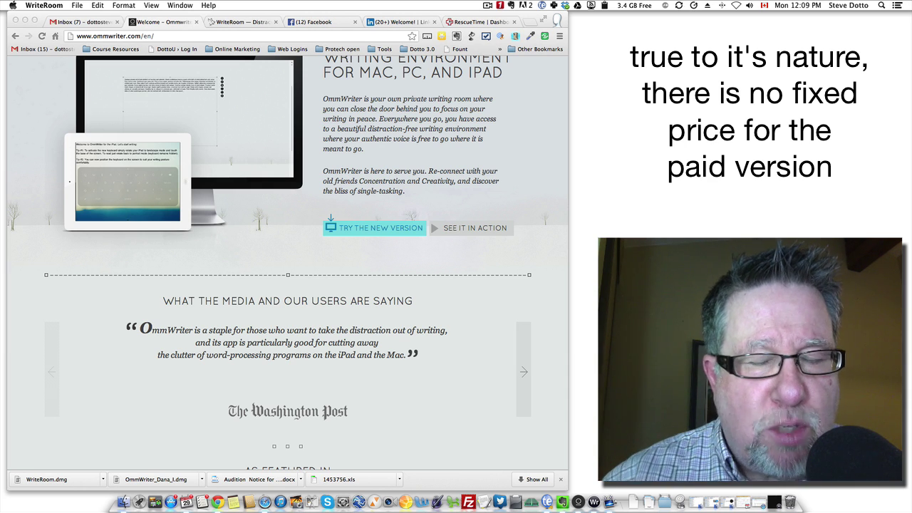
scroll(475, 316, up, 3)
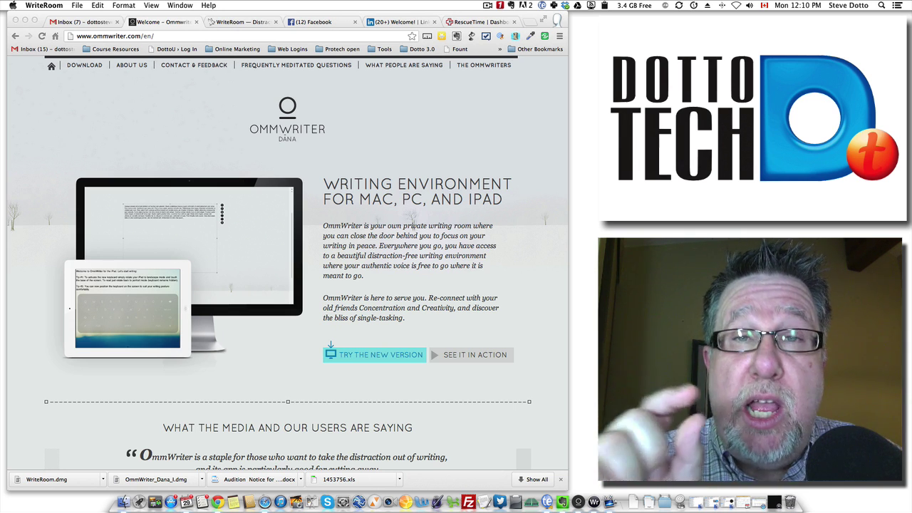
- Show the RescueTime dashboard for Jun 23–29, 2013, with 24h 50m tracked
click(473, 22)
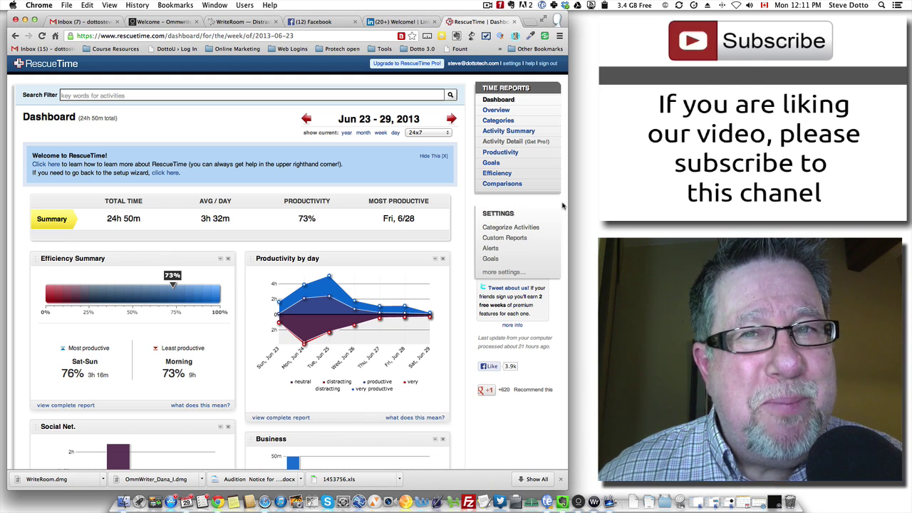
click(487, 5)
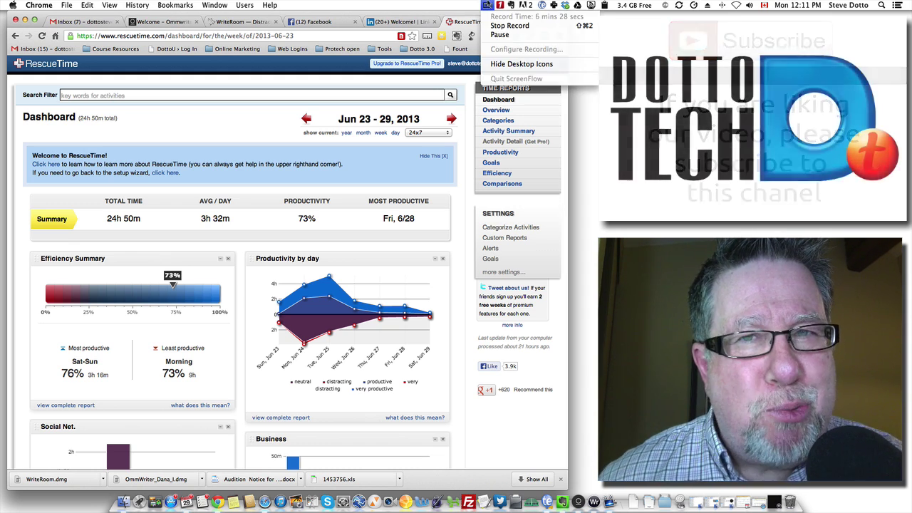